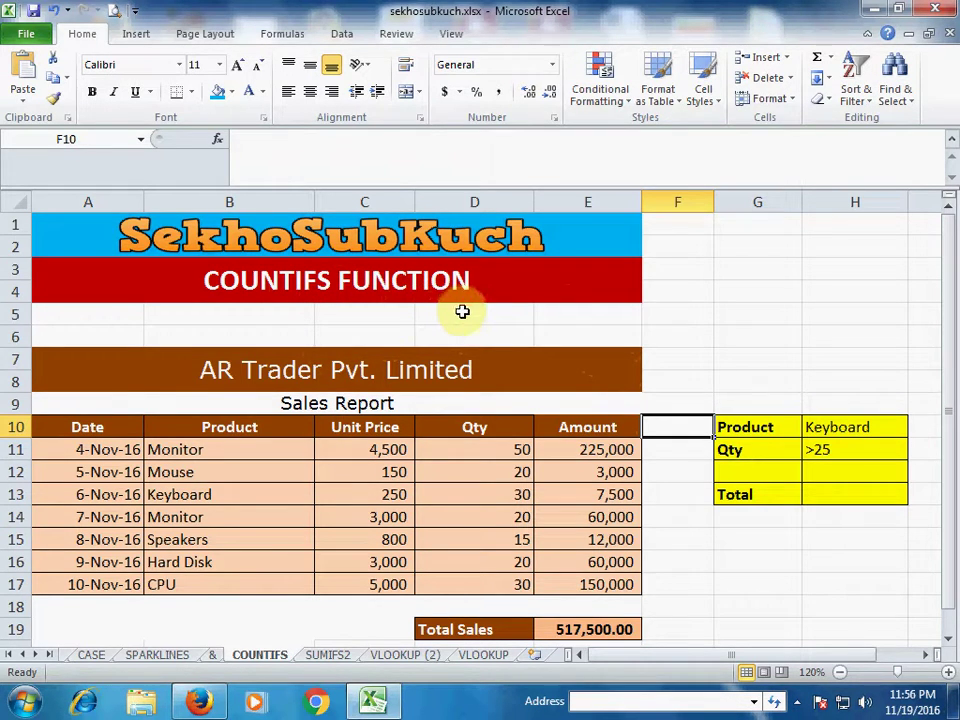
Point out the report's title, the Product, Unit Price, Qty and Amount headers, and the criteria labels.
click(317, 369)
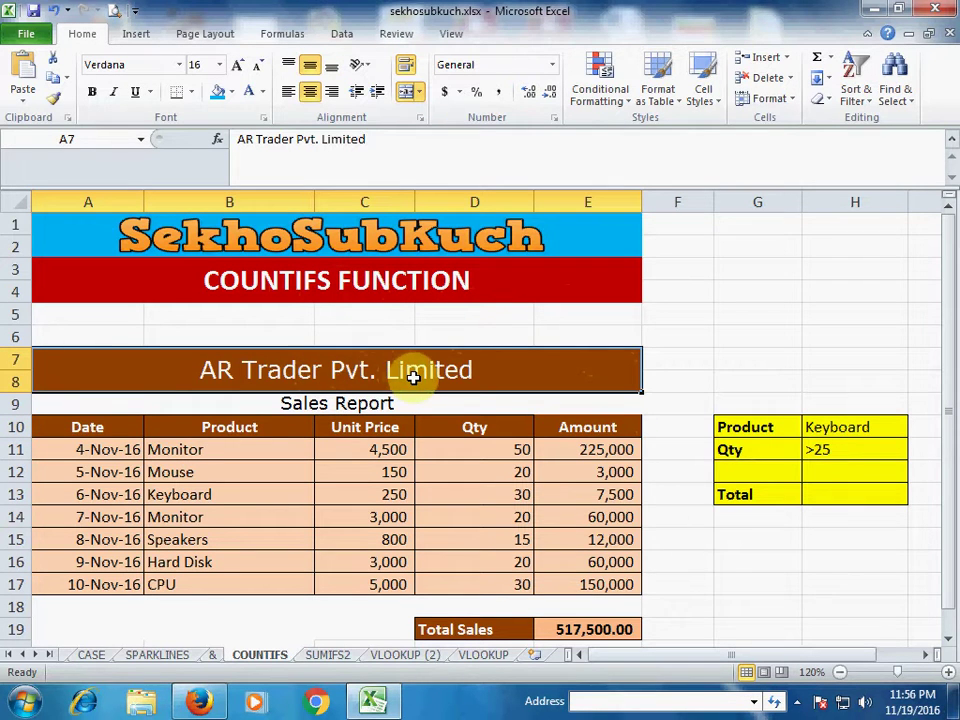
click(281, 407)
click(255, 429)
click(362, 429)
click(515, 430)
click(571, 429)
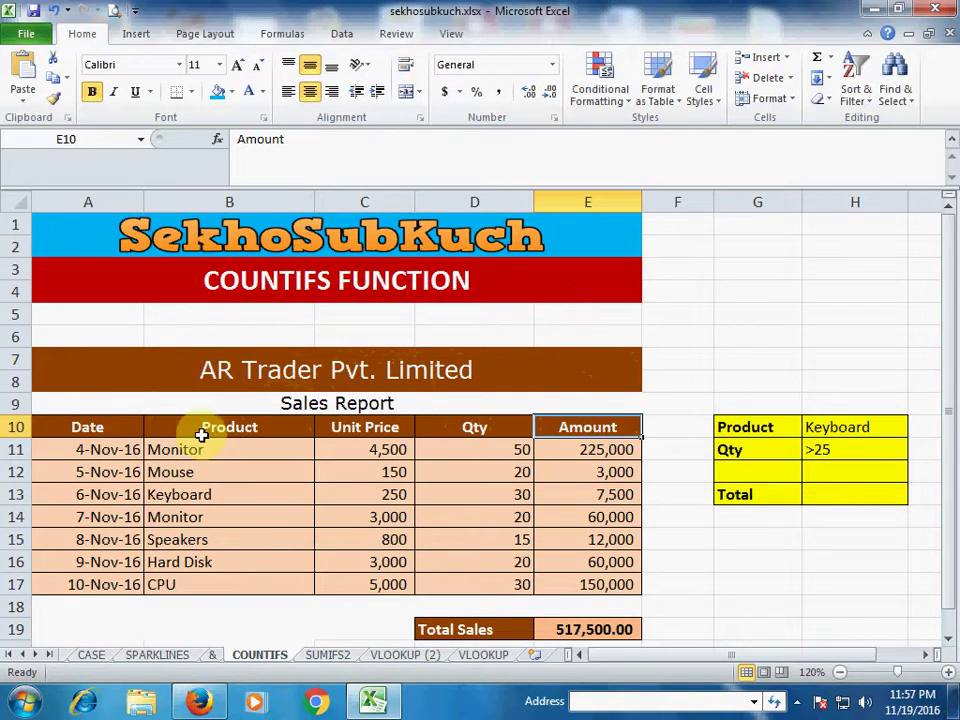
click(827, 496)
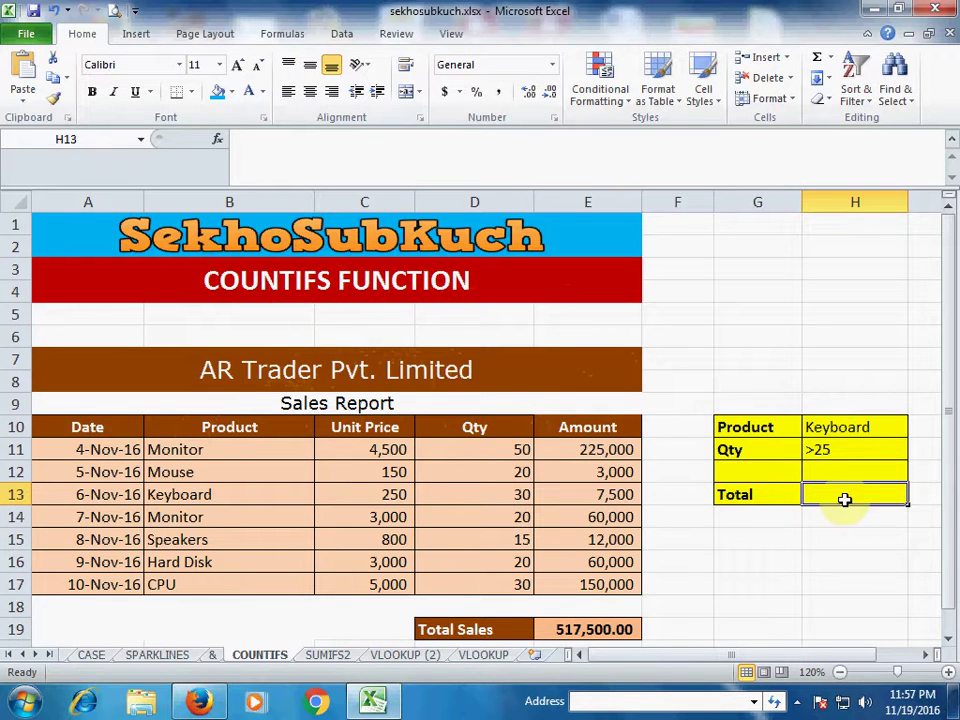
click(782, 427)
click(758, 451)
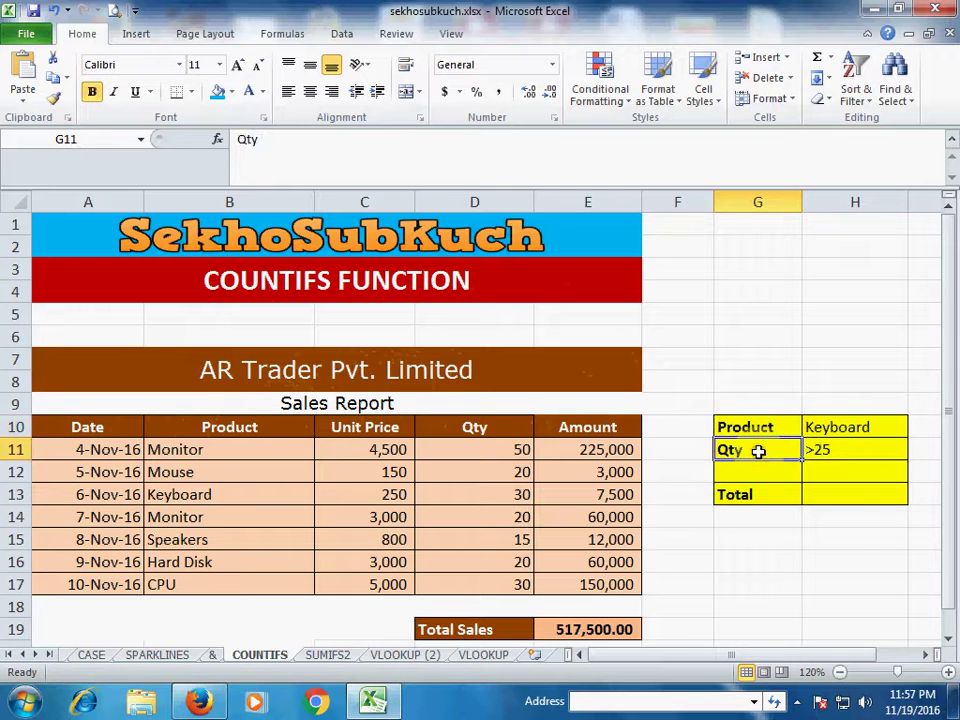
Enter =COUNTIFS(B11:B17,H10,D11:D17,H11) in H13 to count Keyboard rows with Qty over 25.
click(843, 497)
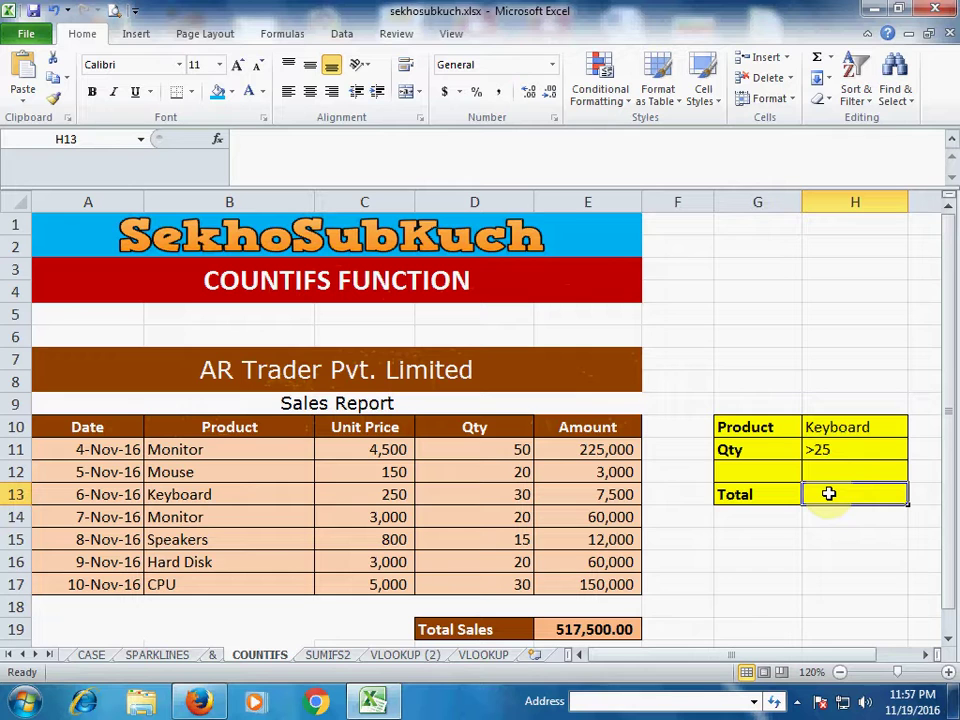
text(=COU)
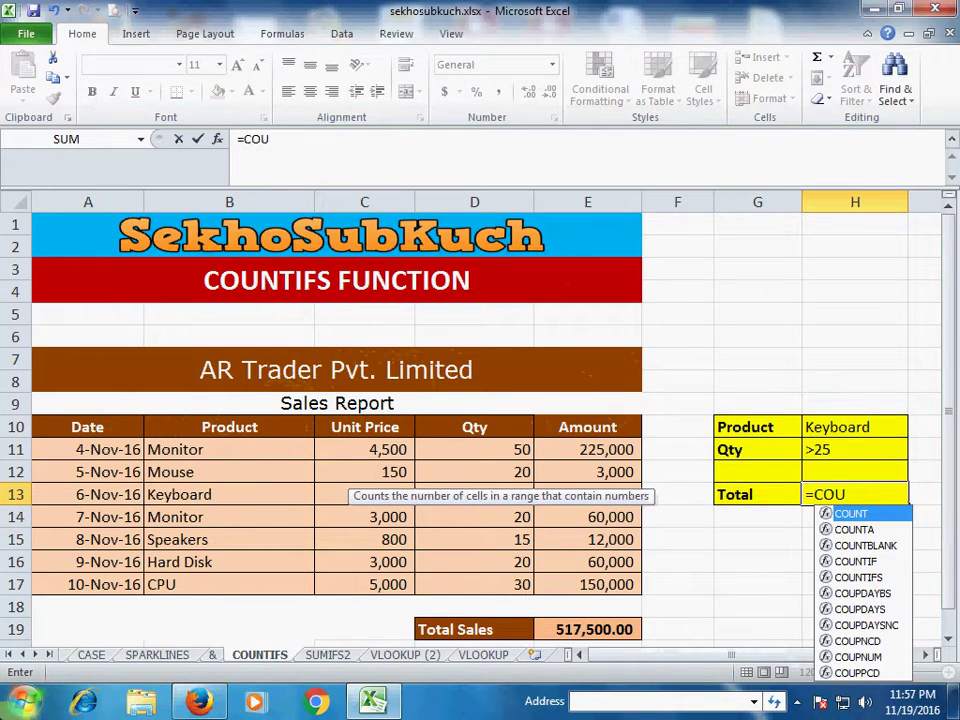
text(NT)
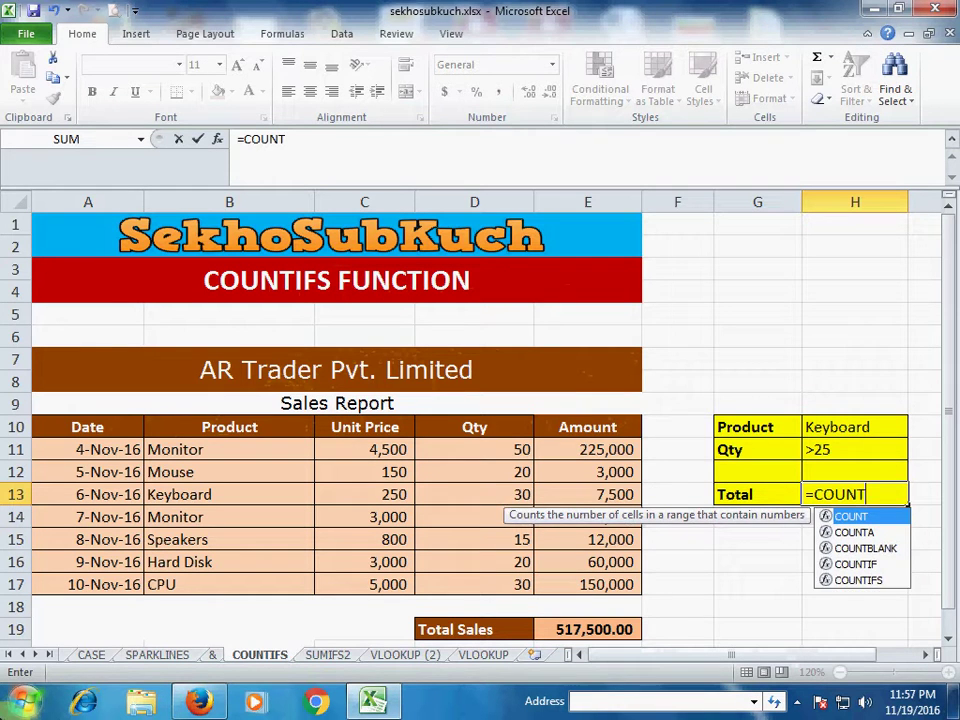
text(IF)
key(Down)
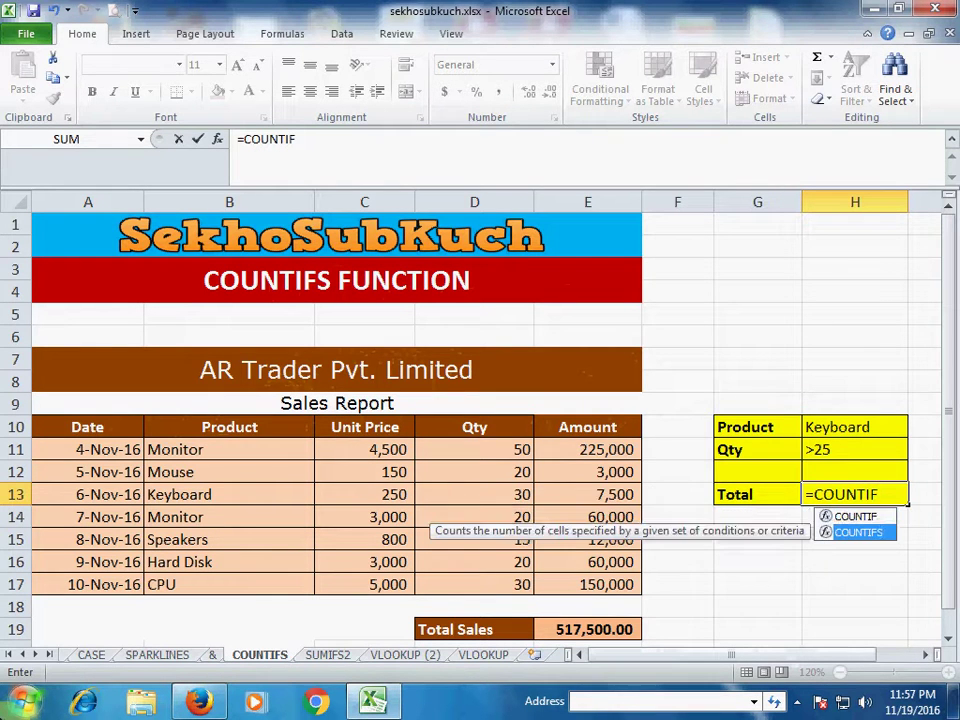
key(Tab)
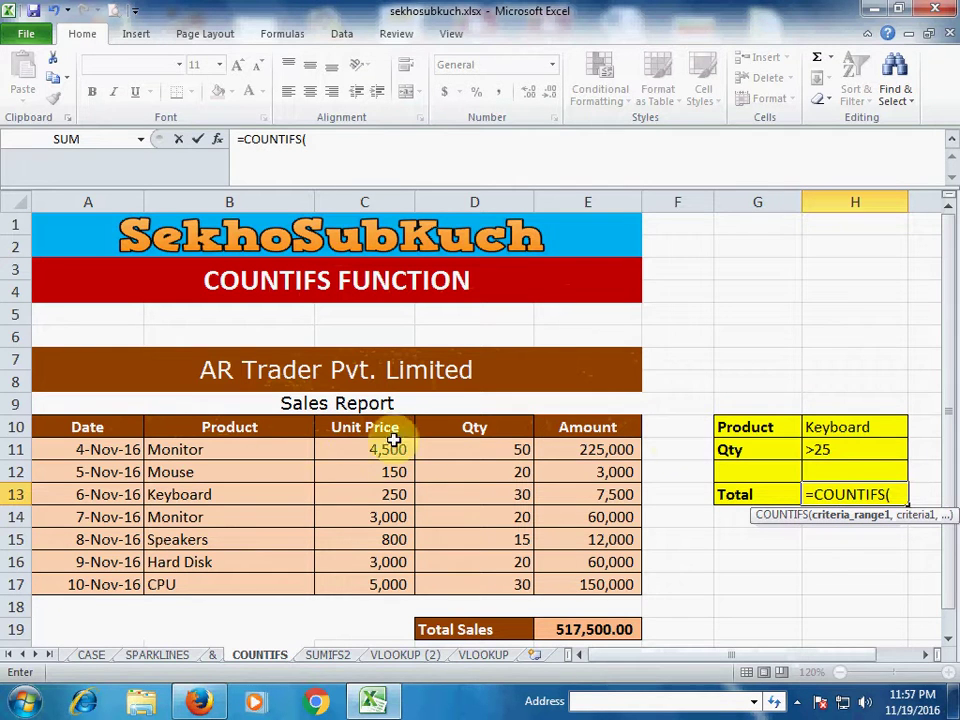
drag(223, 448, 220, 585)
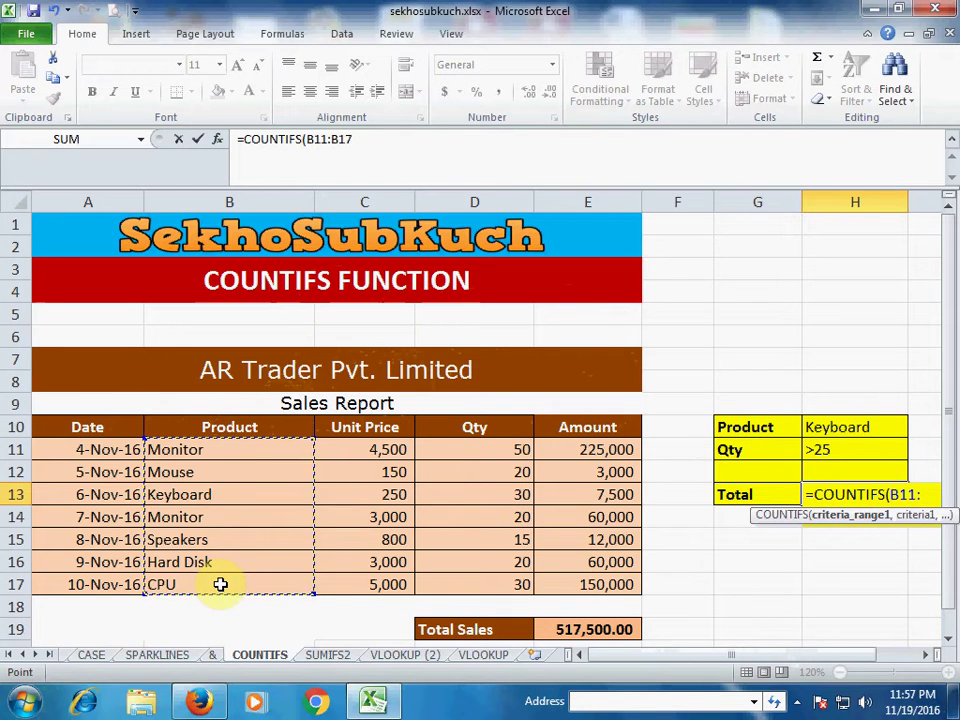
text(,)
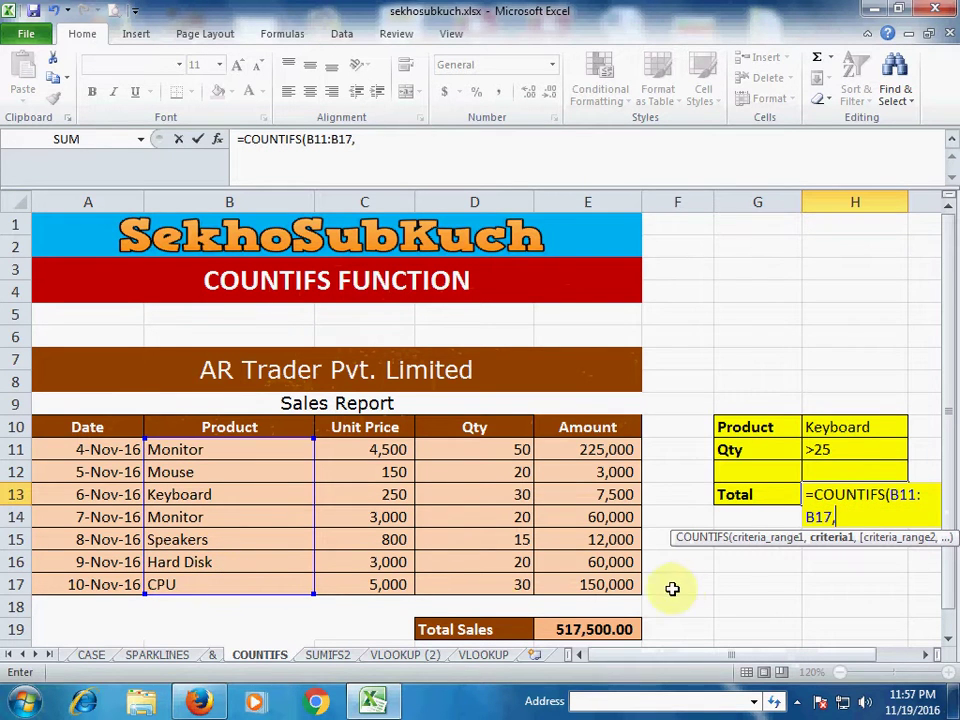
click(842, 427)
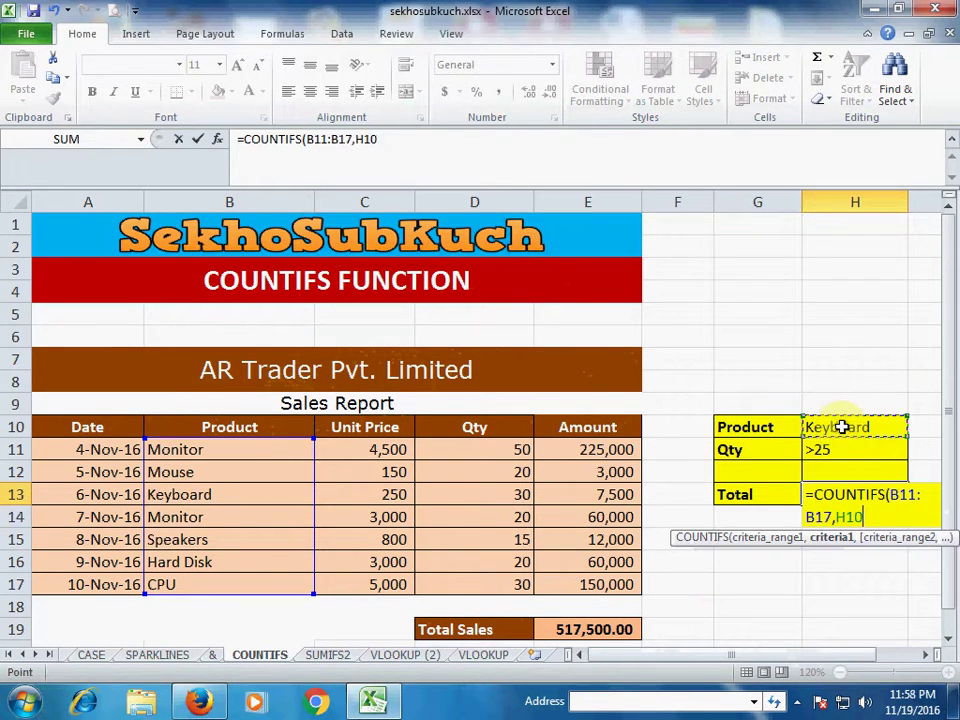
text(,)
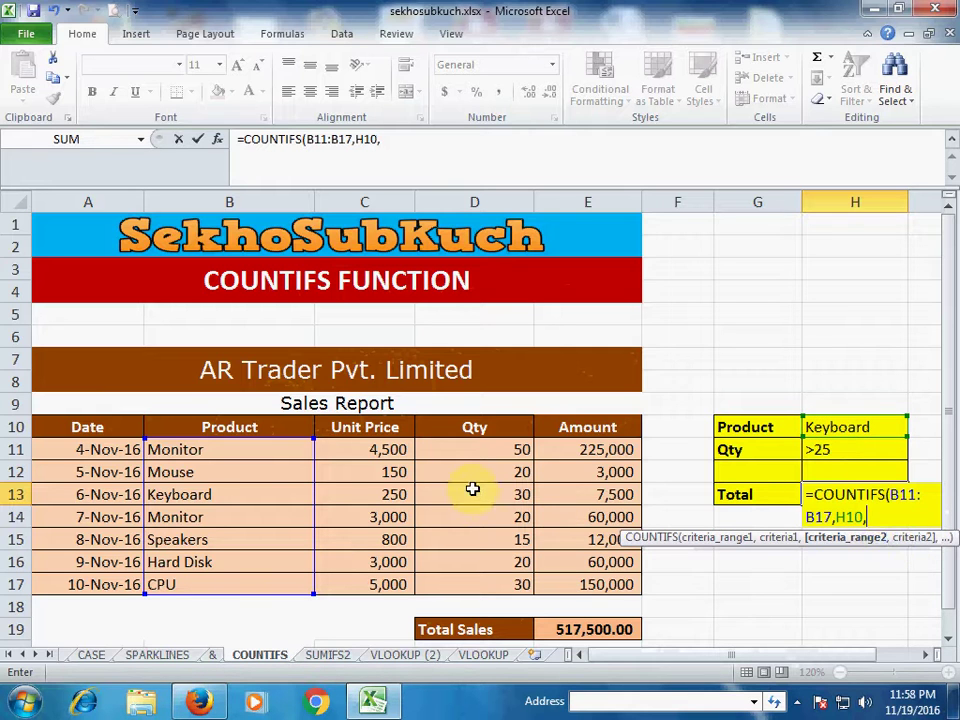
drag(492, 451, 493, 580)
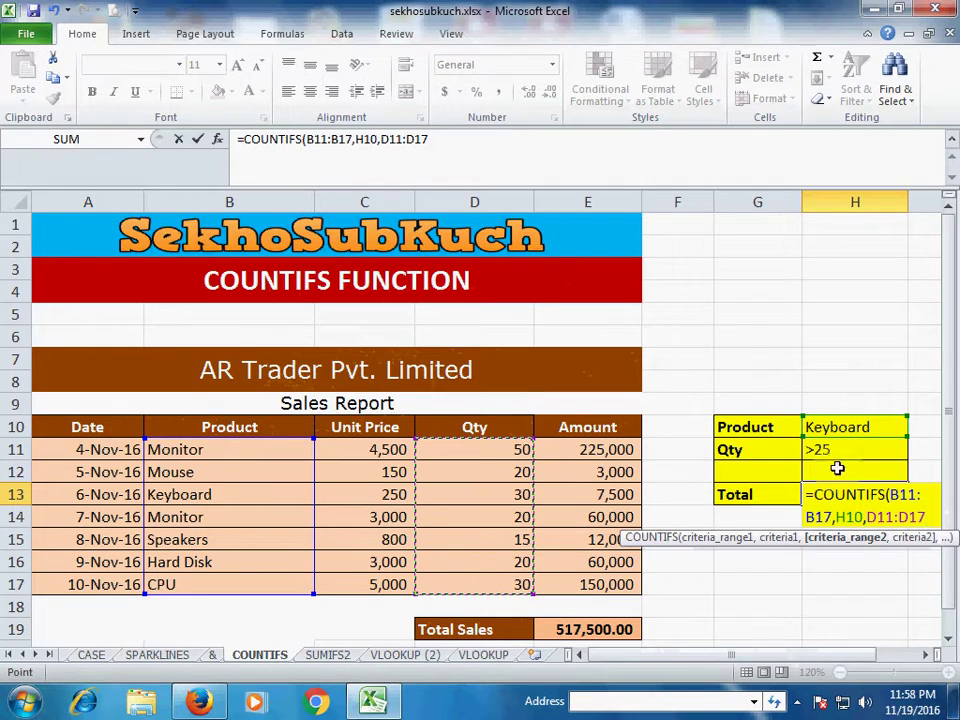
text(,)
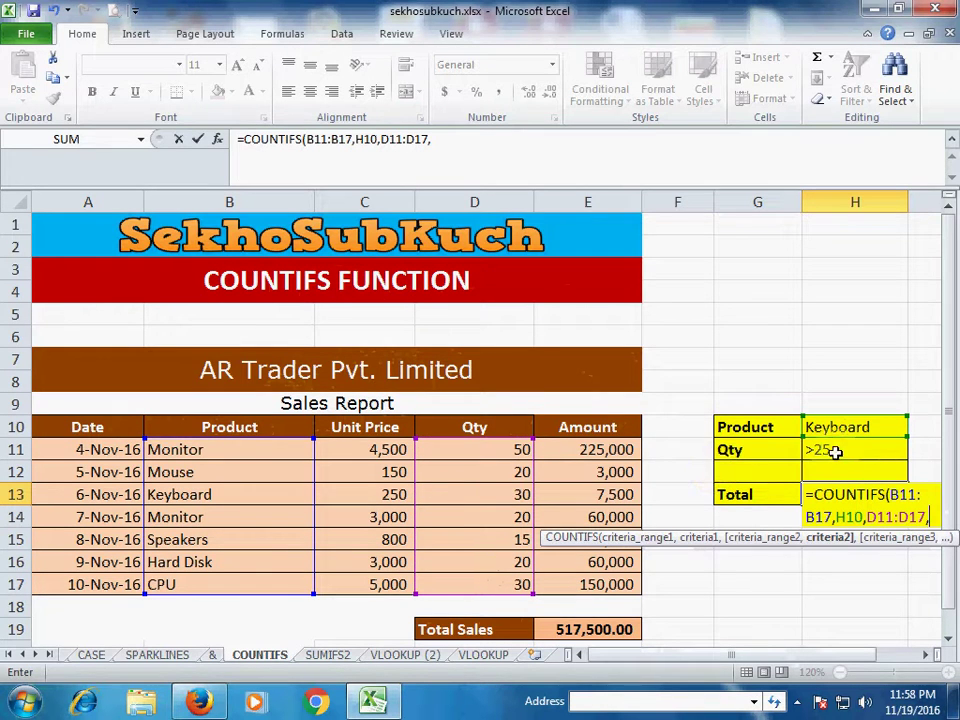
click(825, 449)
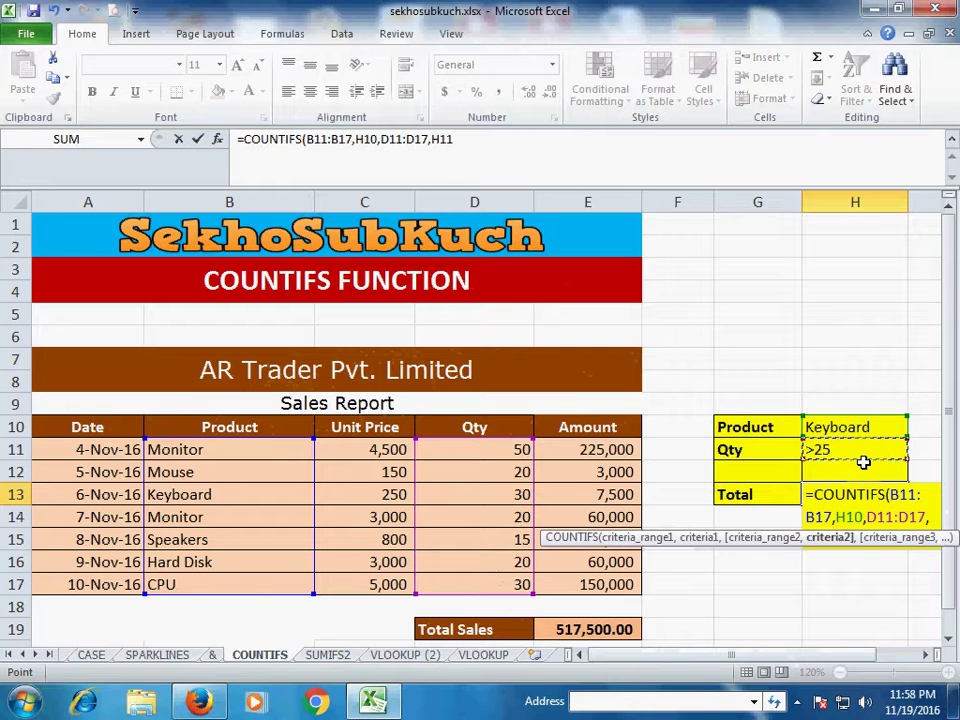
key(Return)
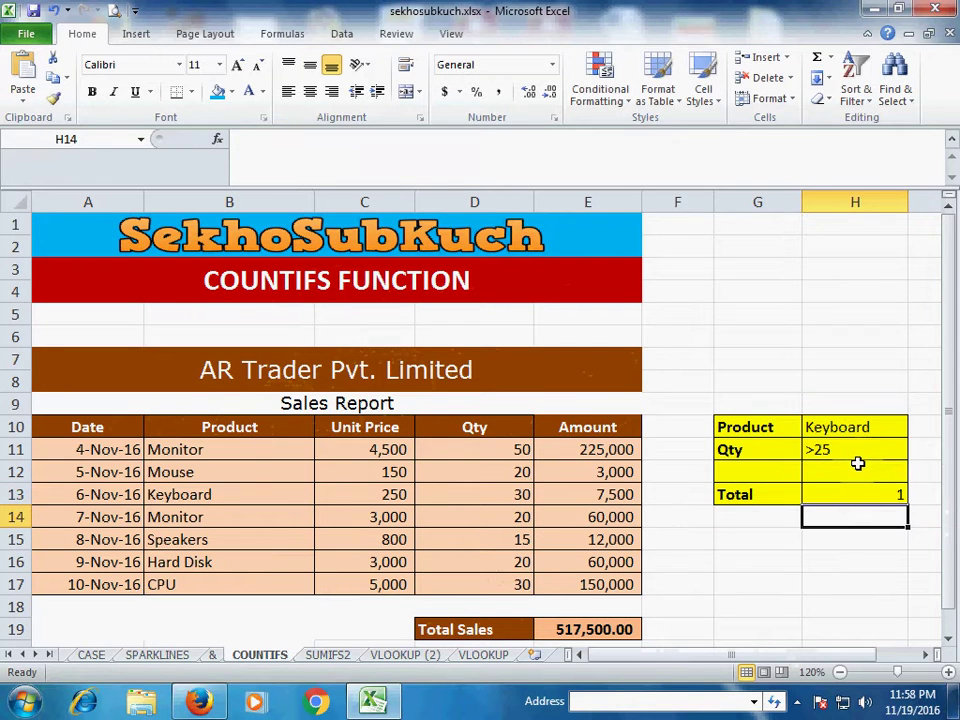
Review the H13 formula, then replace Keyboard with Monitor as the product criterion in H10.
click(866, 491)
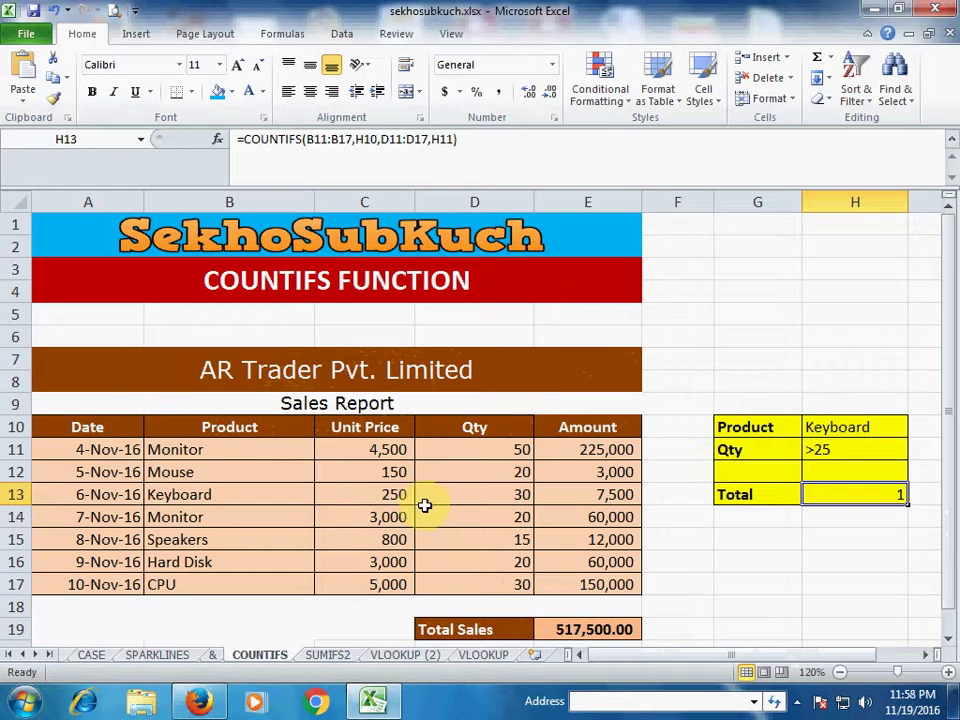
click(278, 497)
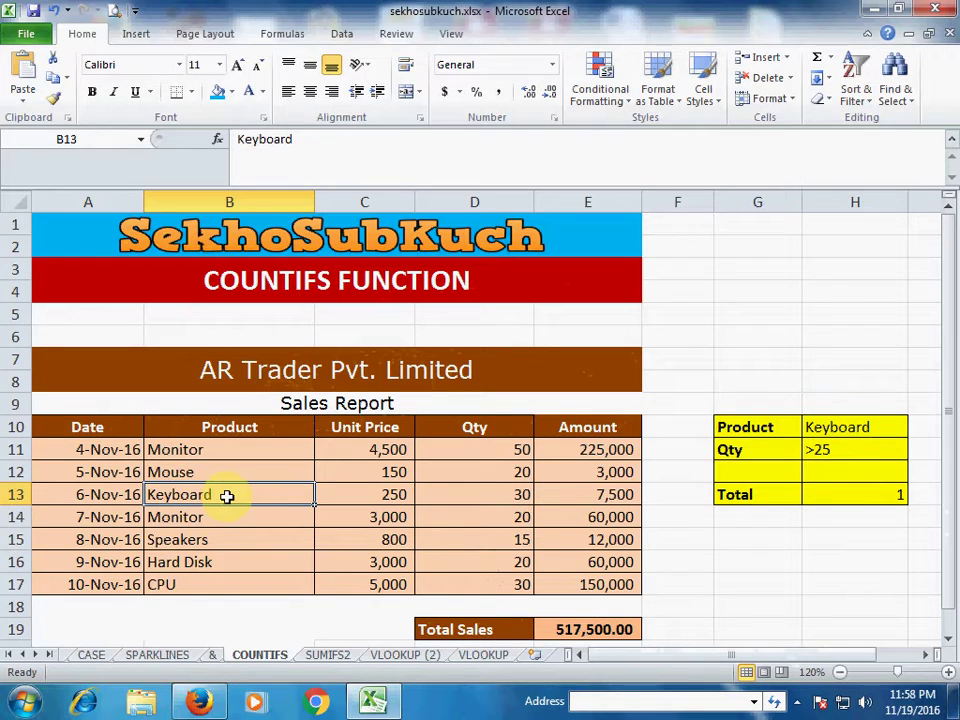
click(857, 430)
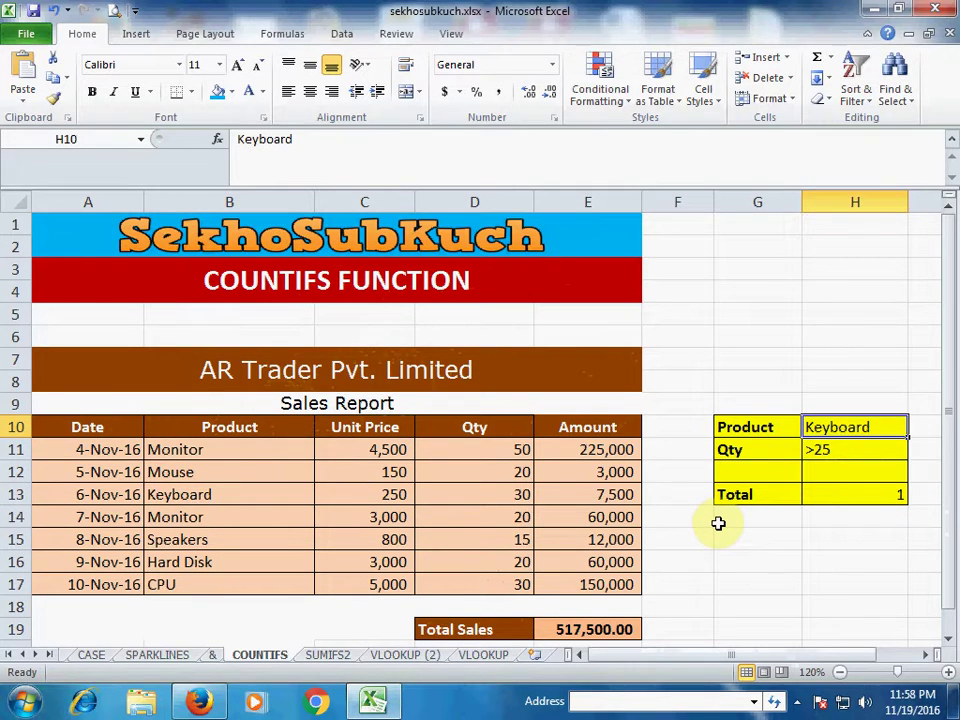
text(mO)
key(BackSpace)
key(BackSpace)
text(mo)
key(BackSpace)
key(BackSpace)
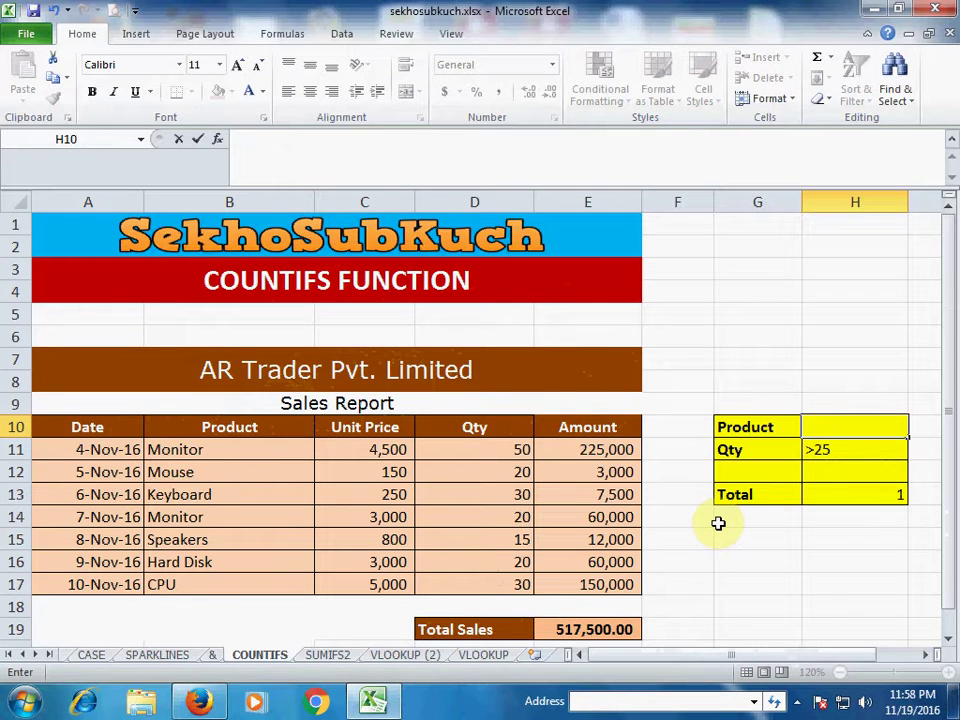
text(Monitor)
key(Return)
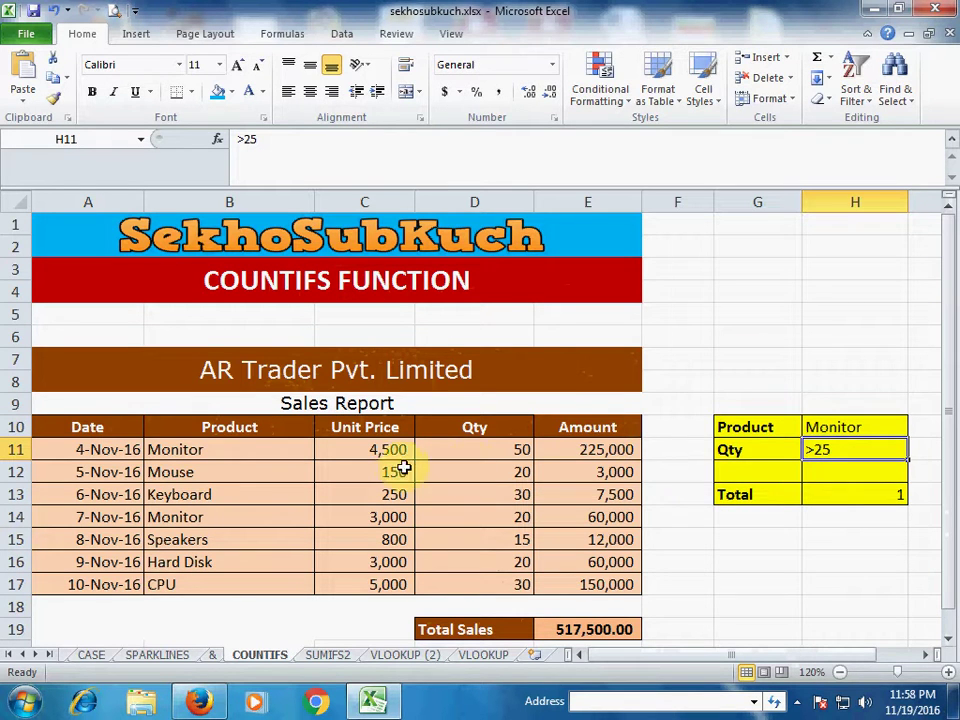
Change the second Monitor row's Qty in D14 from 20 to 30, raising the count to 2.
click(487, 456)
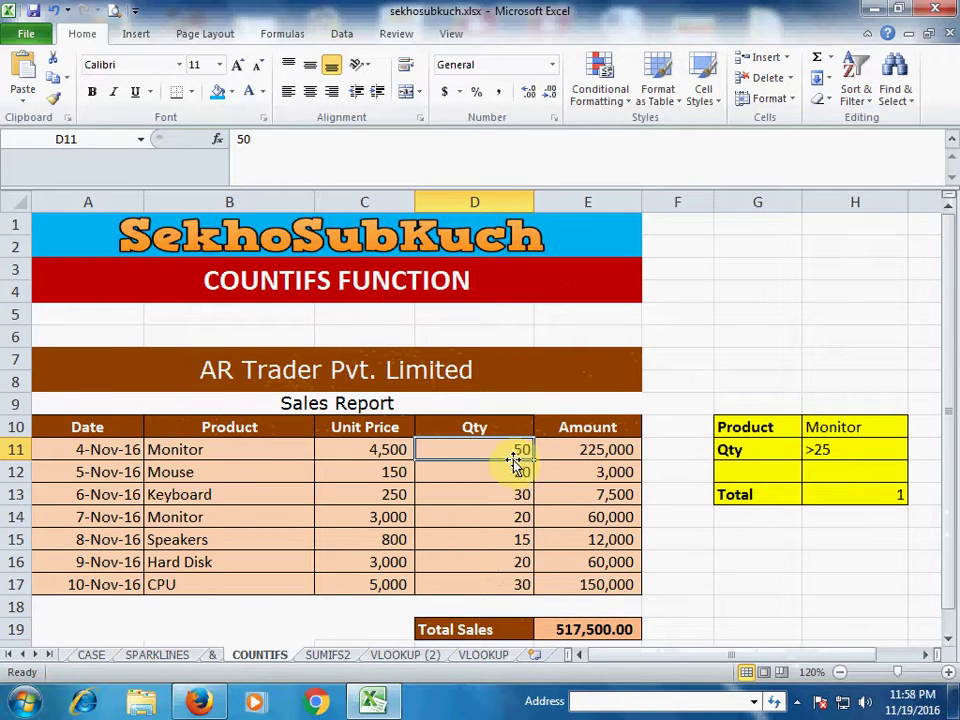
click(497, 520)
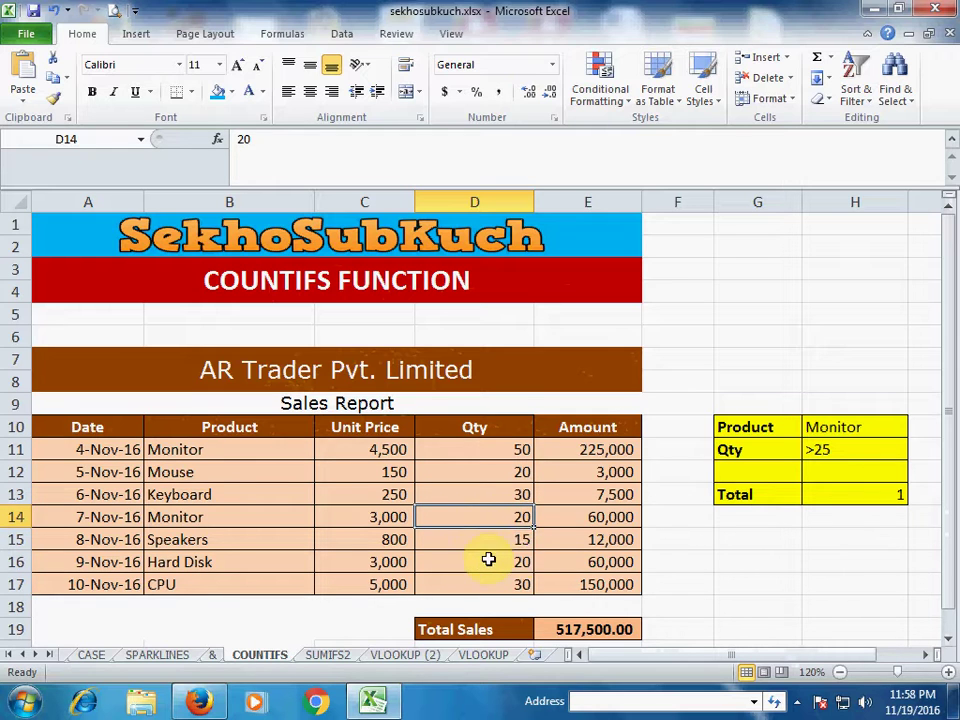
text(30)
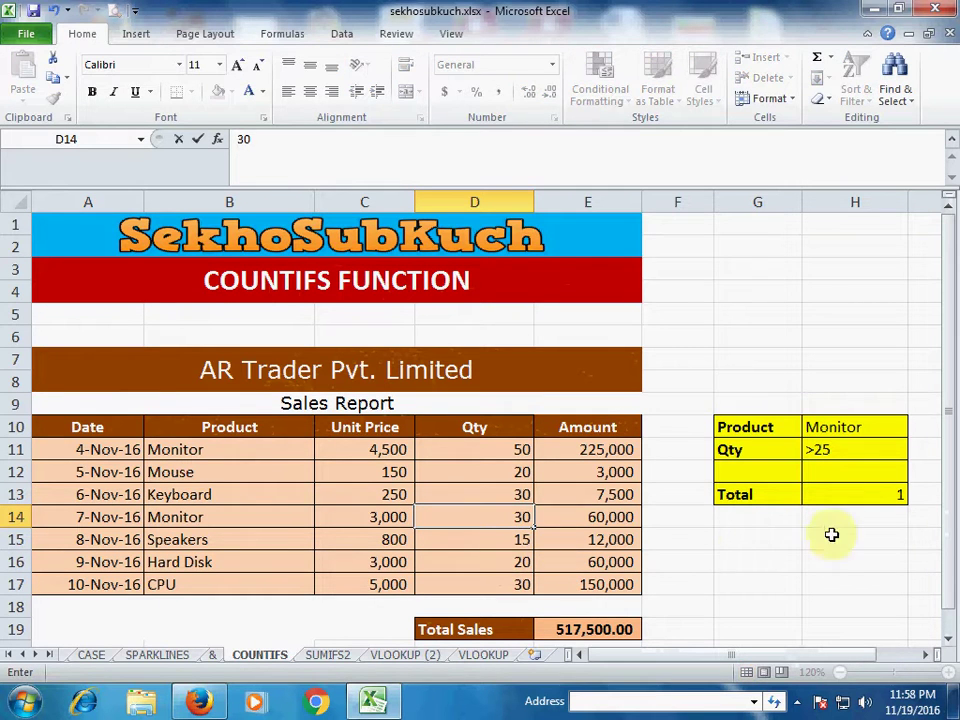
key(Return)
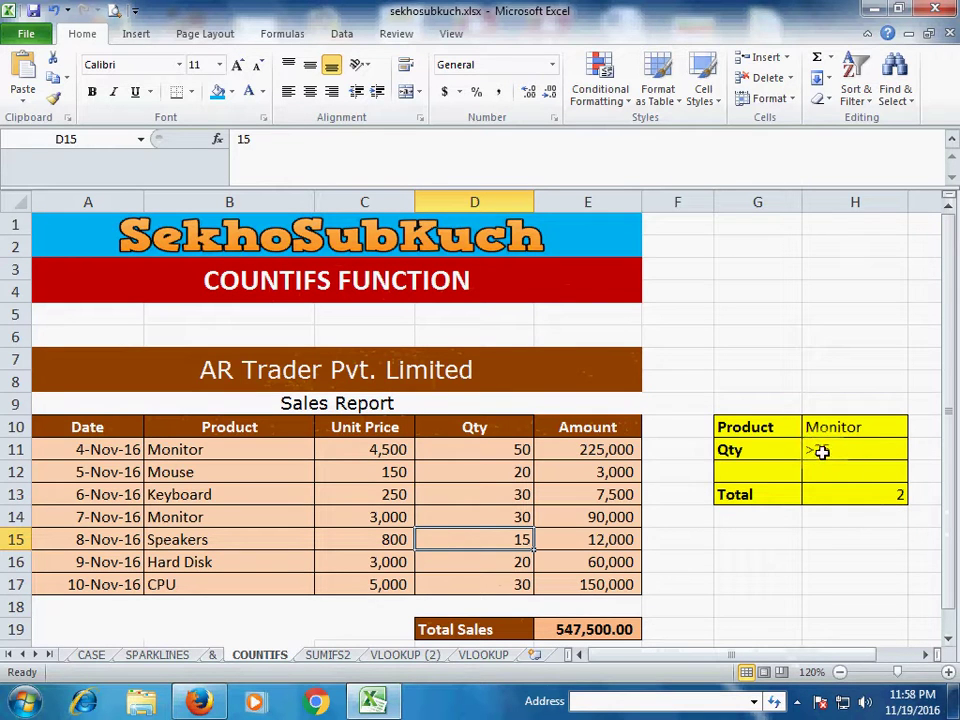
click(496, 539)
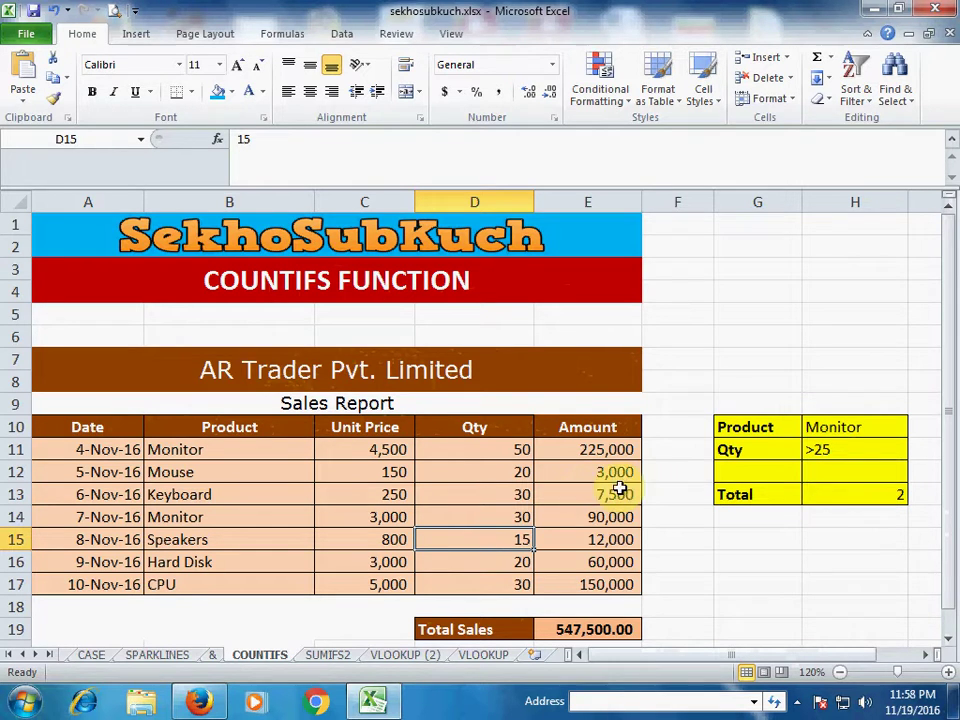
Change row 16 from Hard Disk to Monitor with Qty 40, bringing the H13 count to 3.
click(896, 494)
click(212, 563)
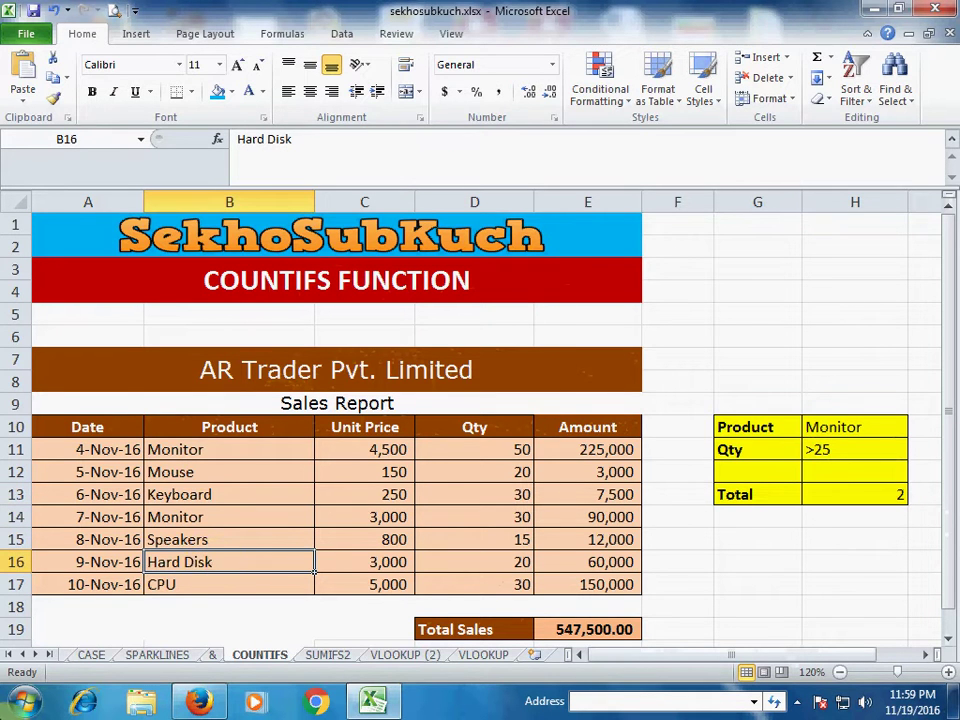
text(Monitor)
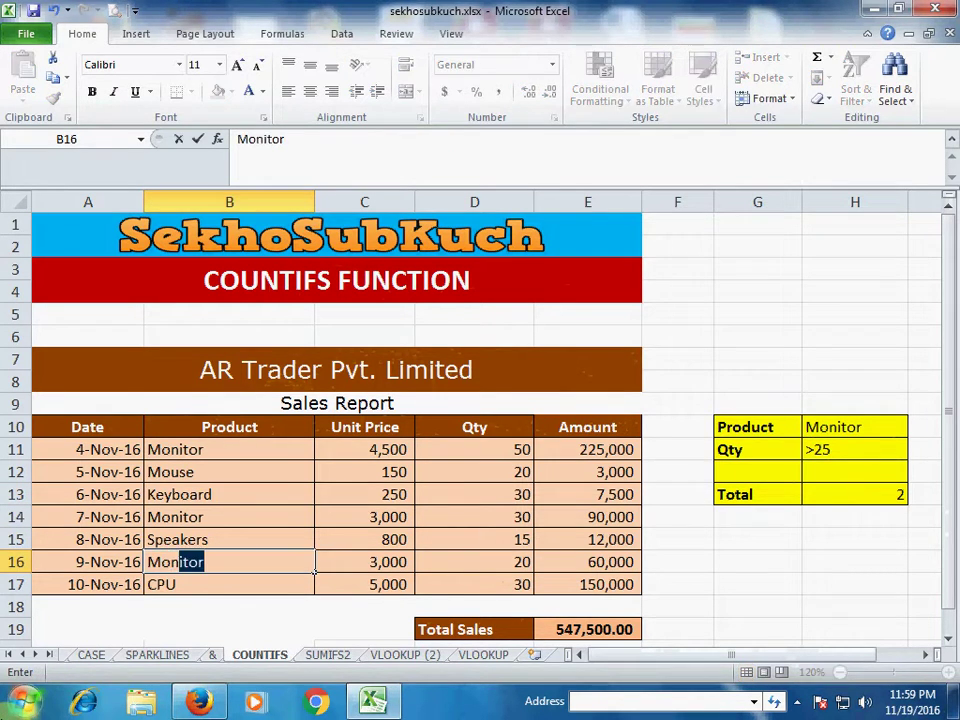
key(Tab)
key(Tab)
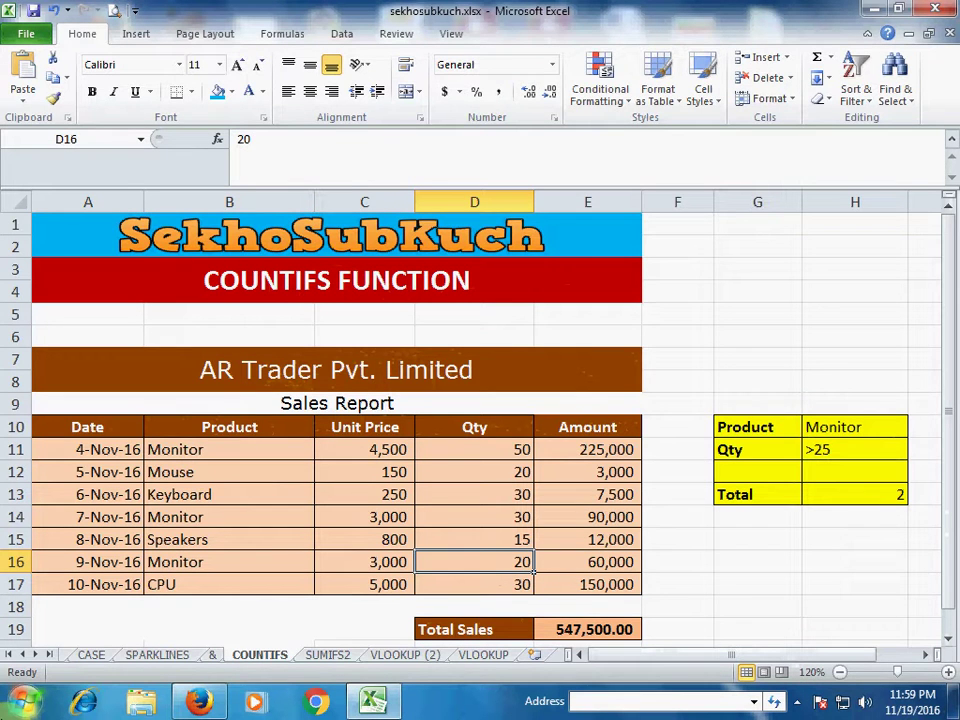
text(40)
key(Tab)
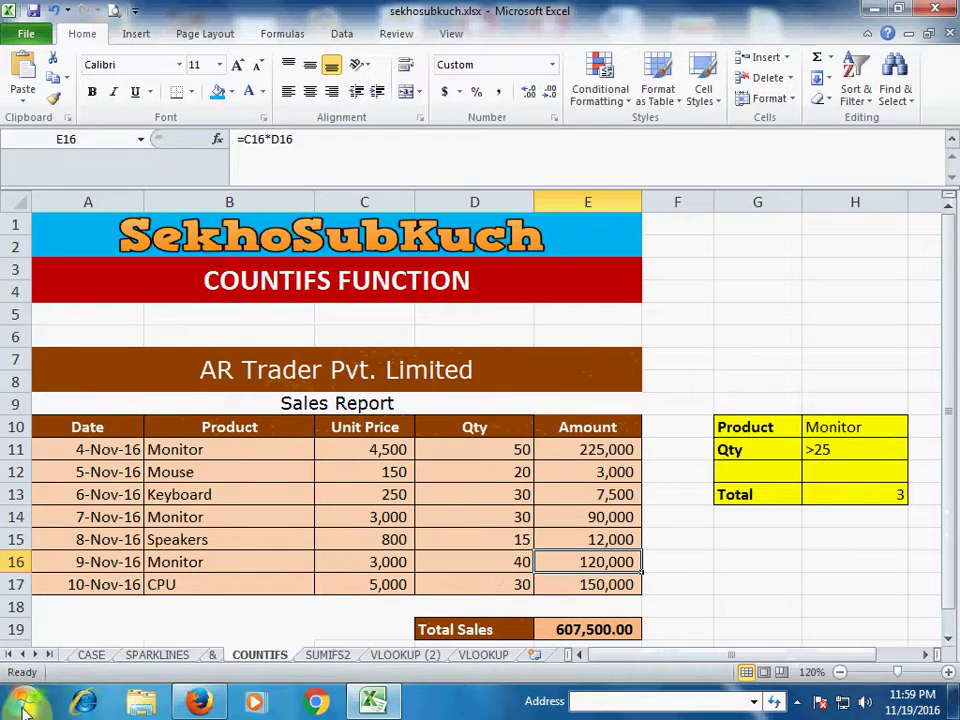
click(842, 494)
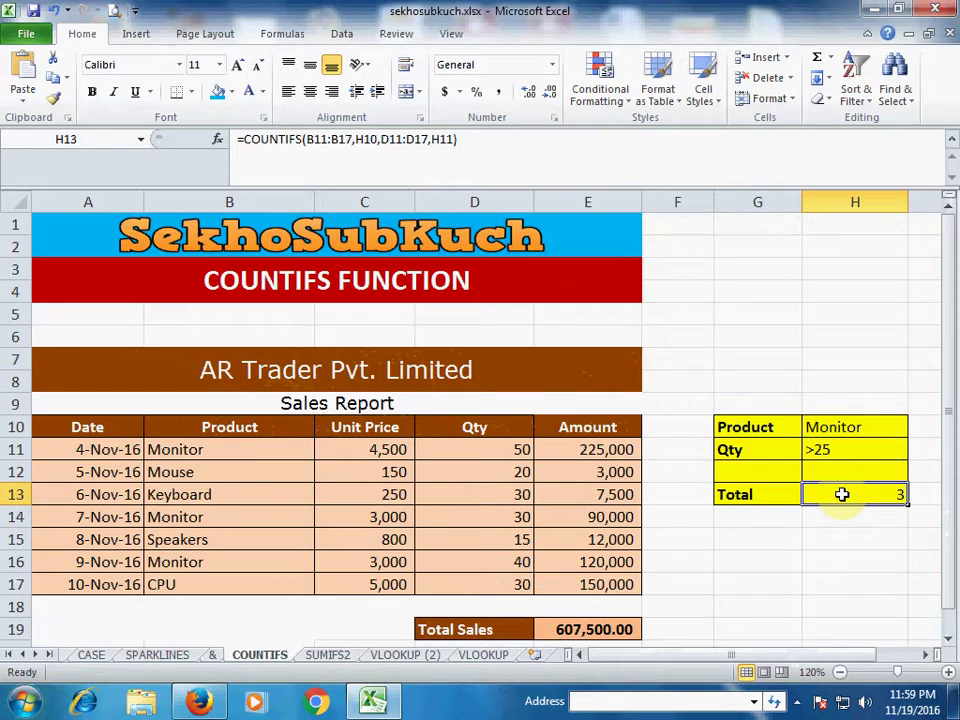